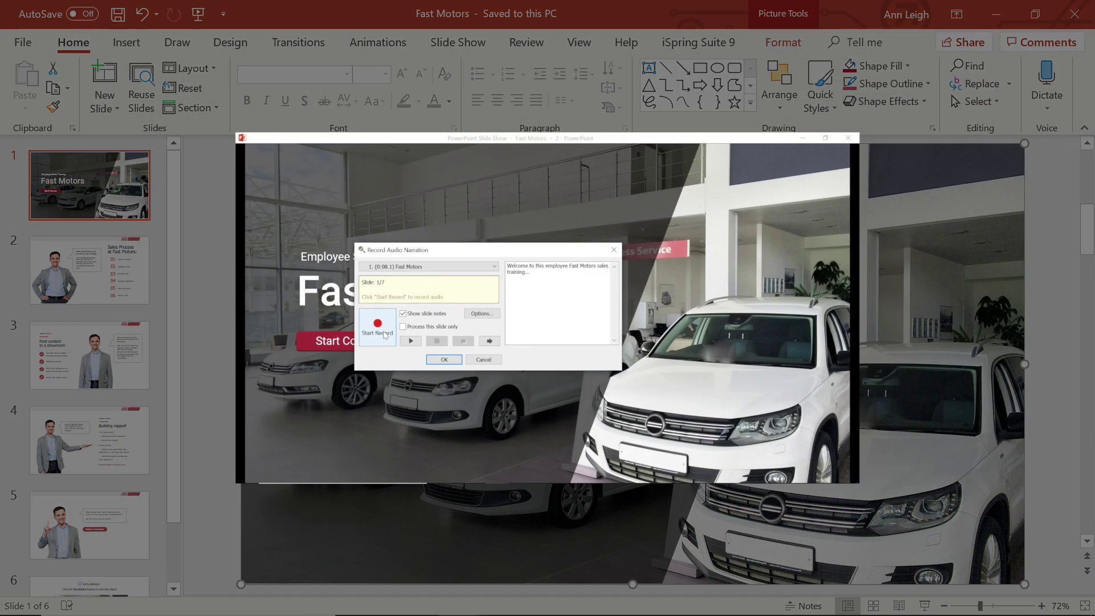
- Record a narration, then open the iSpring Narration Editor for the Fast Motors presentation
click(378, 330)
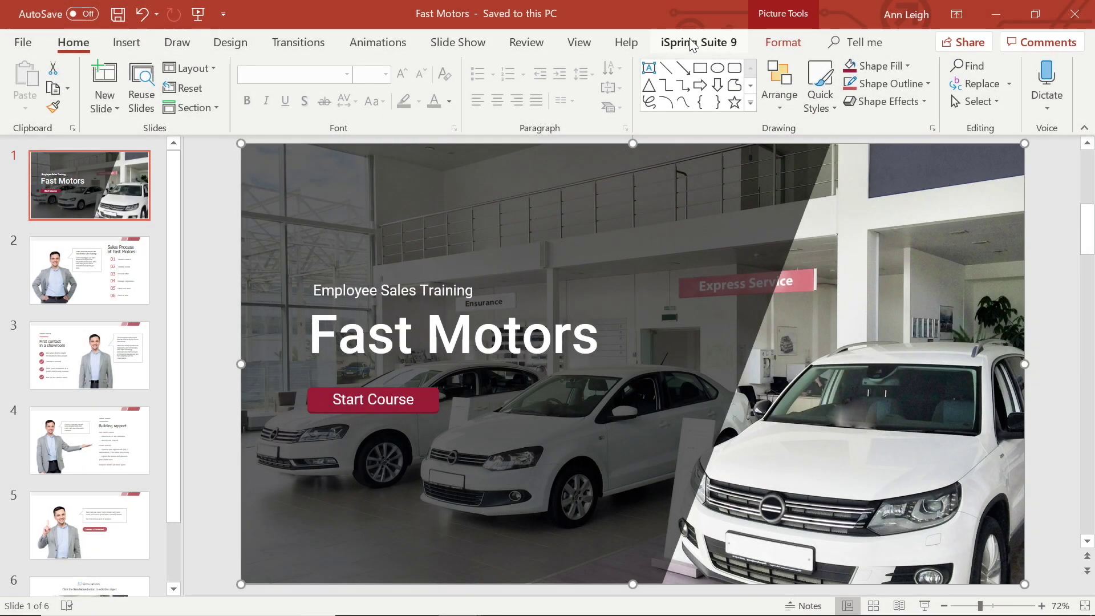
click(691, 44)
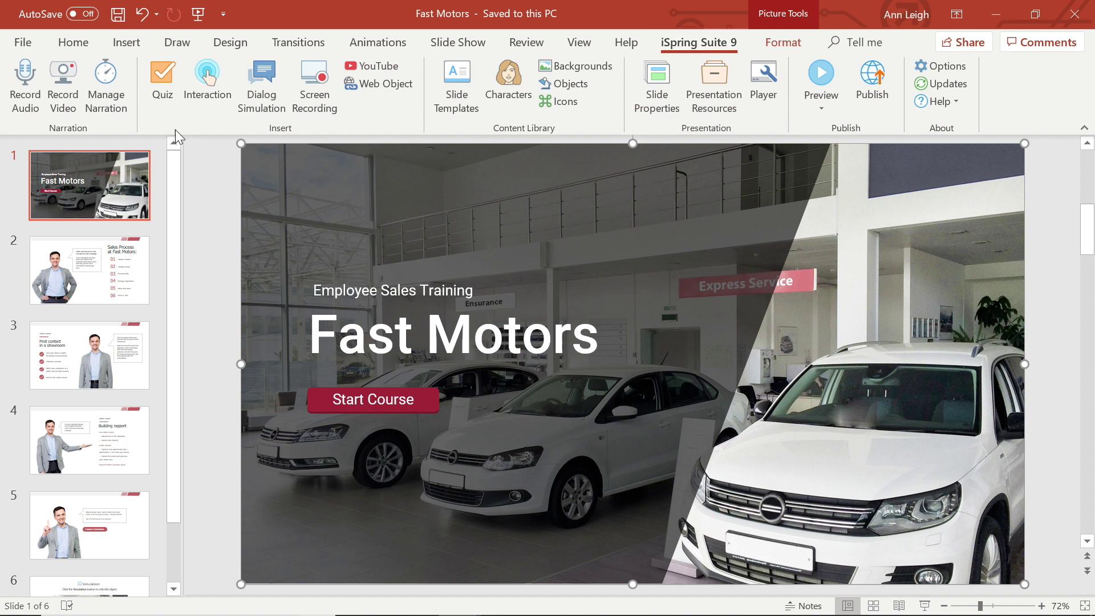
click(106, 98)
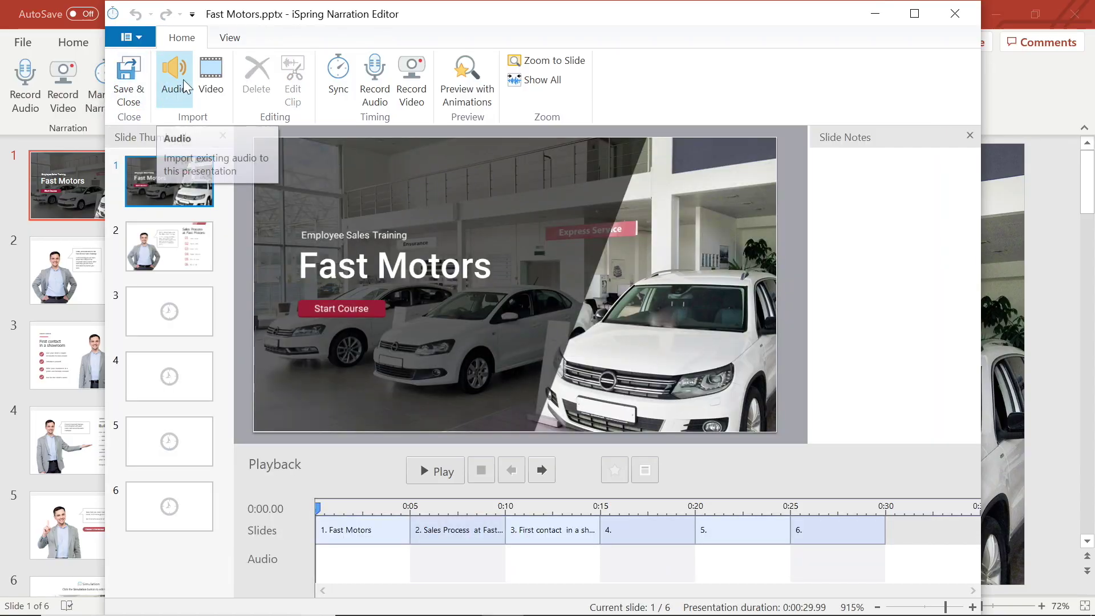
- Import all six audio files at the start of each slide, leaving slide durations unchanged
click(179, 76)
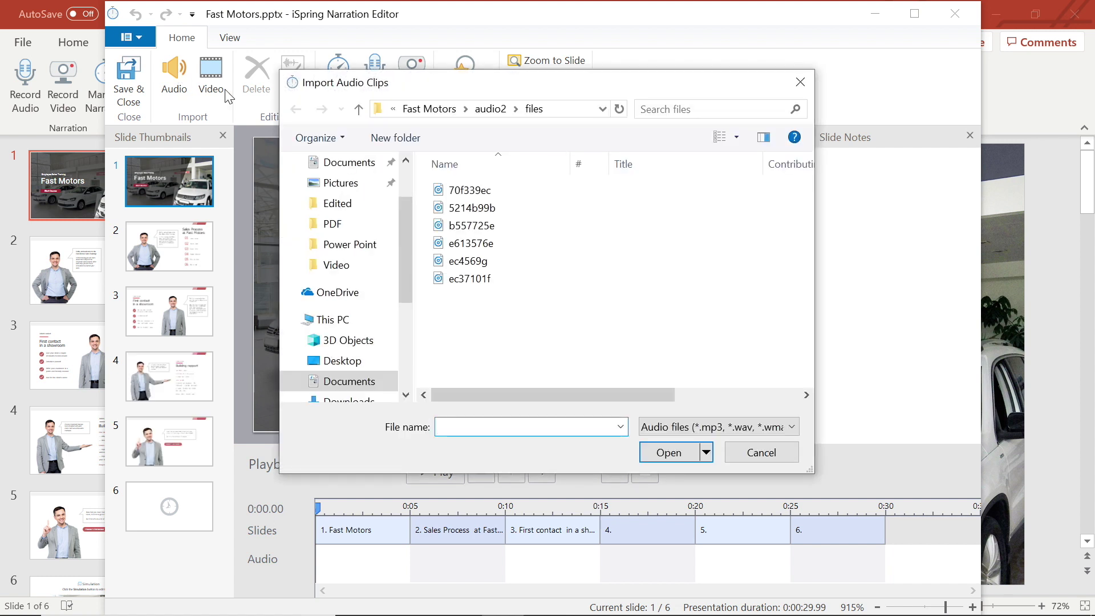
click(748, 433)
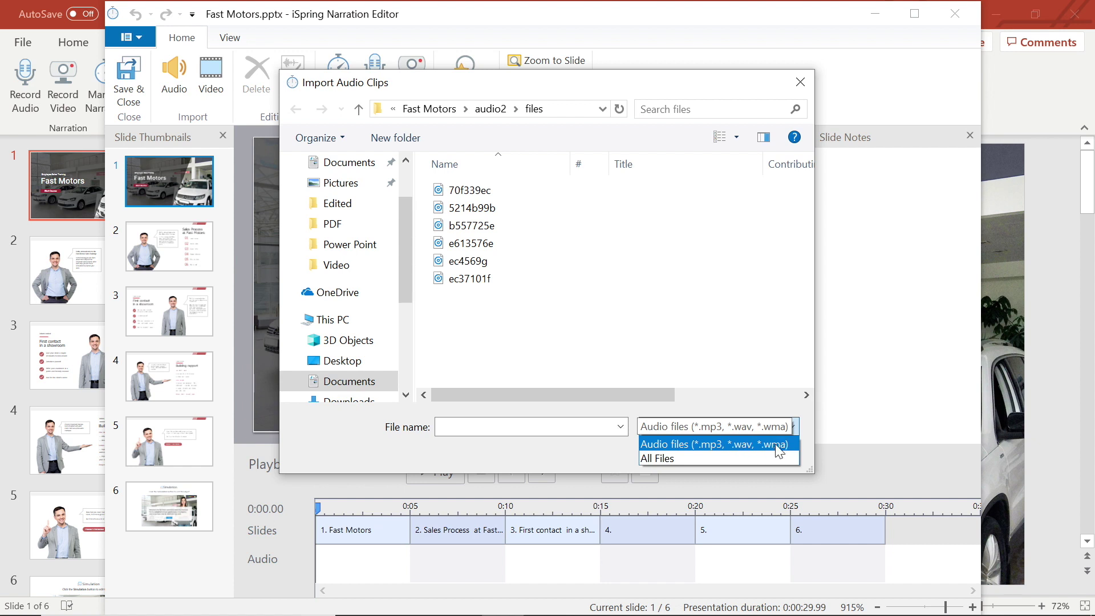
click(795, 428)
drag(460, 314, 485, 183)
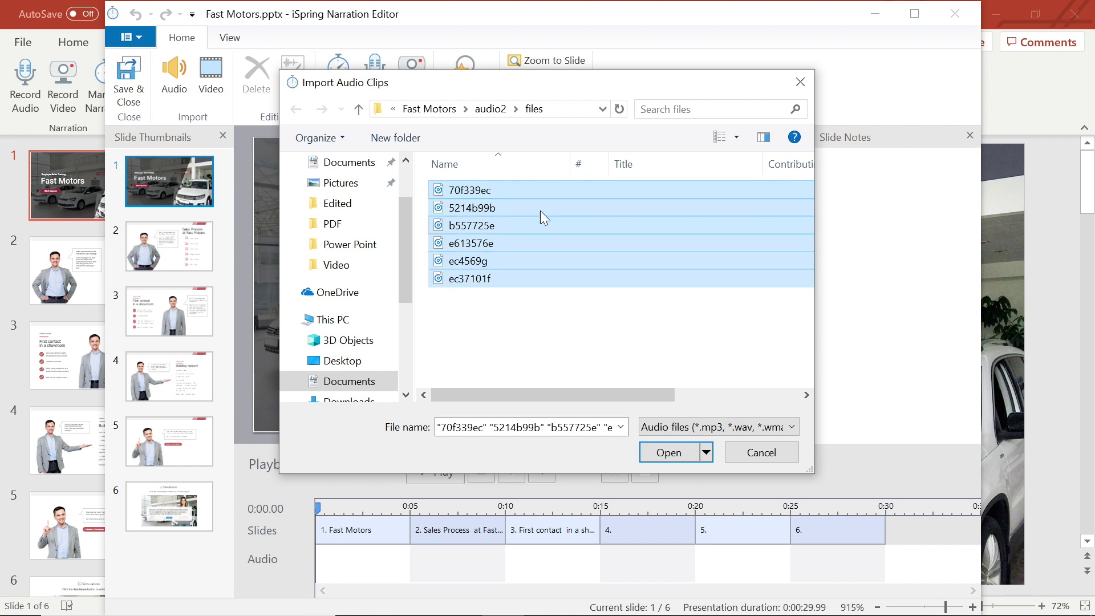
click(667, 451)
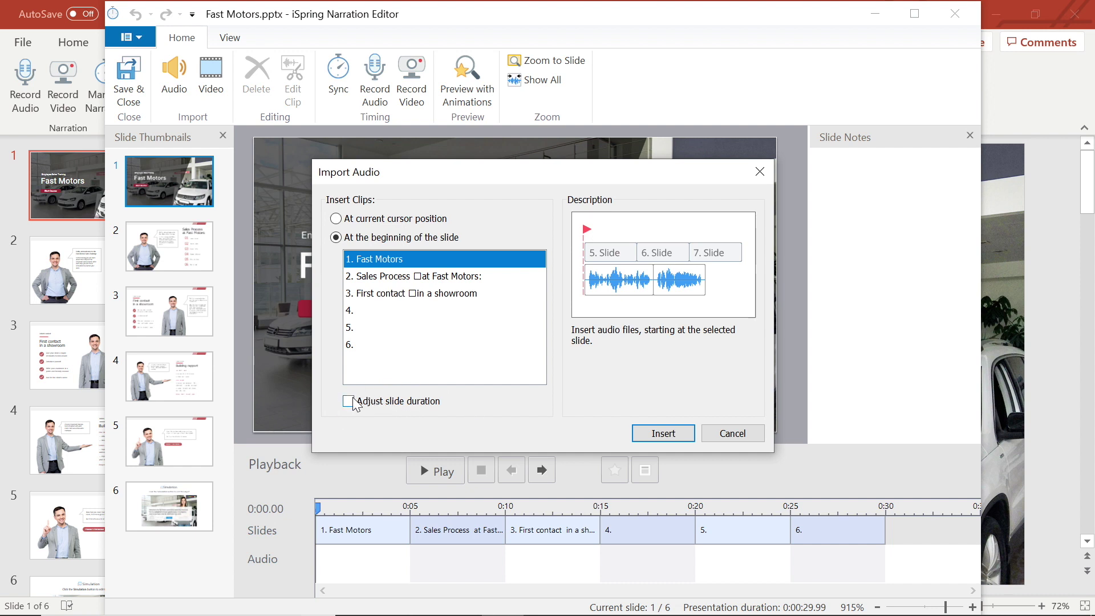
click(353, 401)
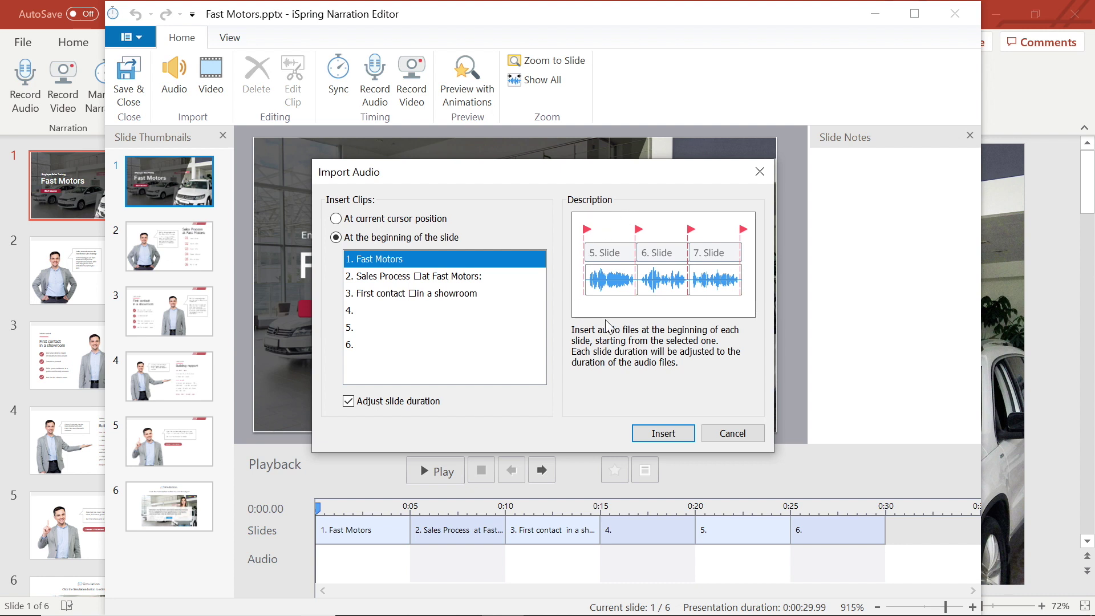
click(349, 401)
click(664, 434)
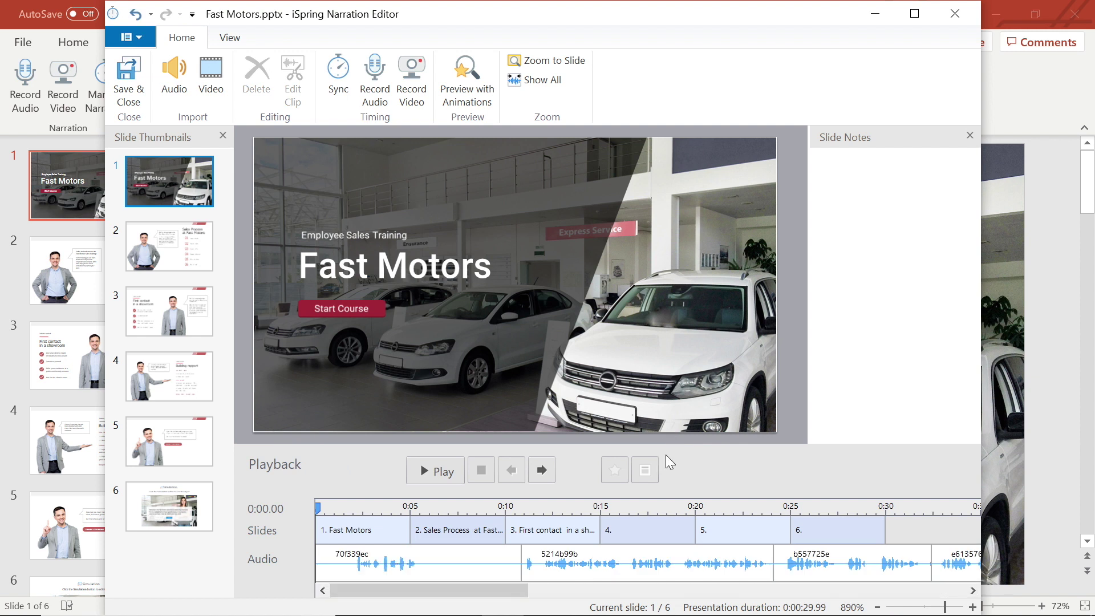
- Open the first clip, 70f339ec, in the audio editor via Edit Clip
click(427, 562)
click(877, 607)
click(878, 607)
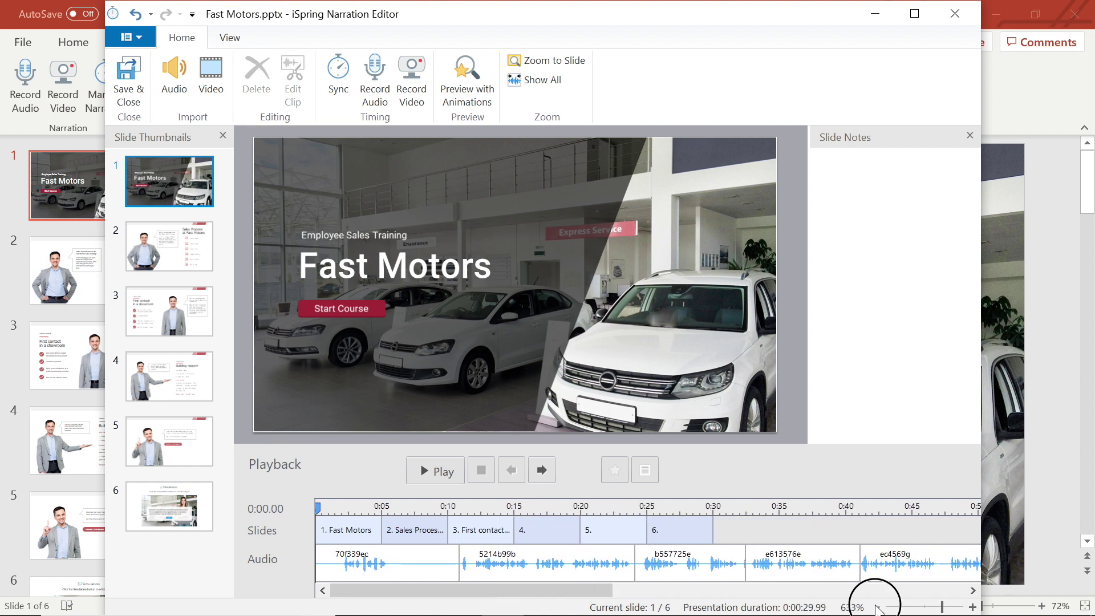
click(878, 606)
click(878, 607)
click(877, 607)
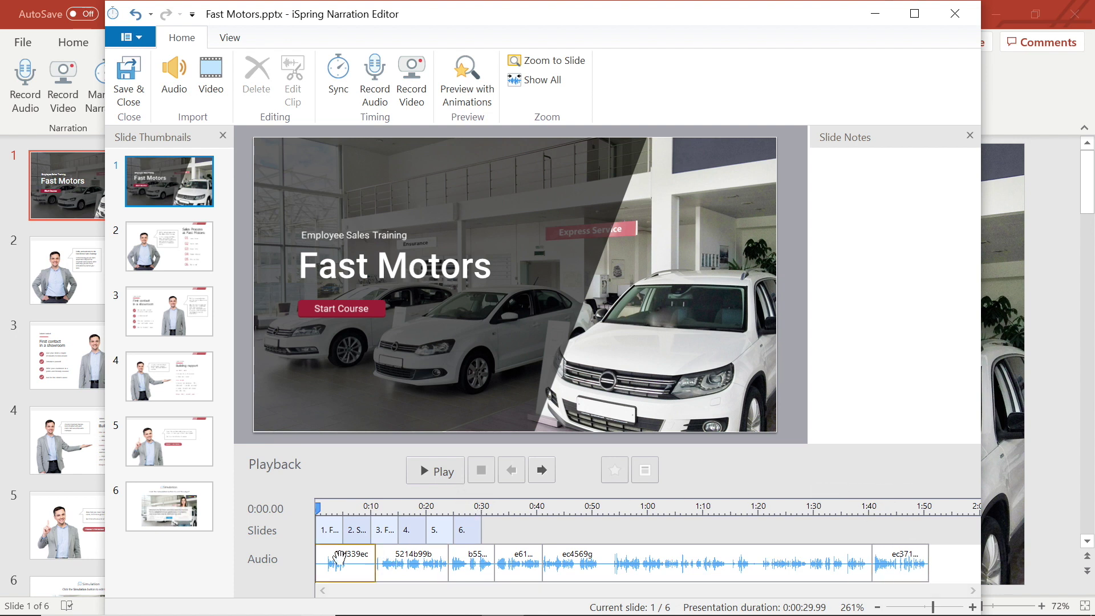
mouse_move(343, 558)
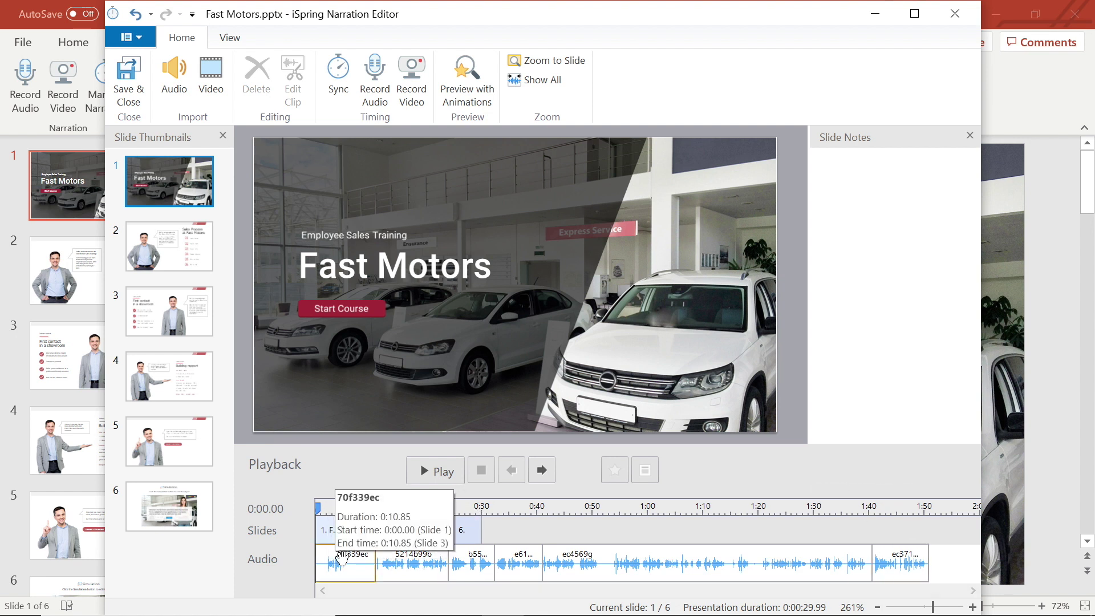
click(338, 558)
right_click(338, 558)
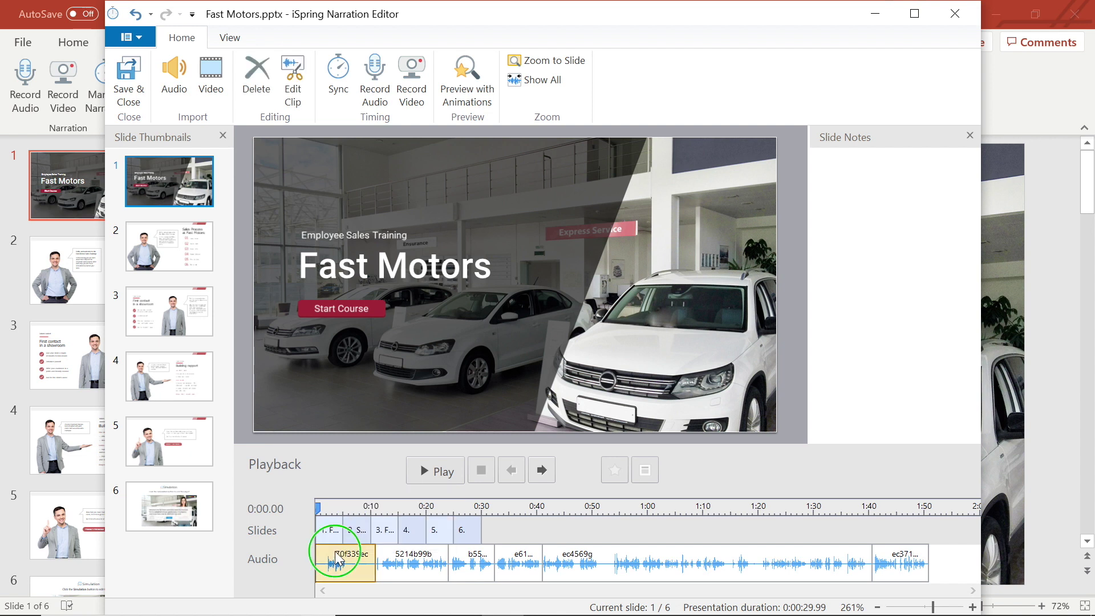
click(374, 489)
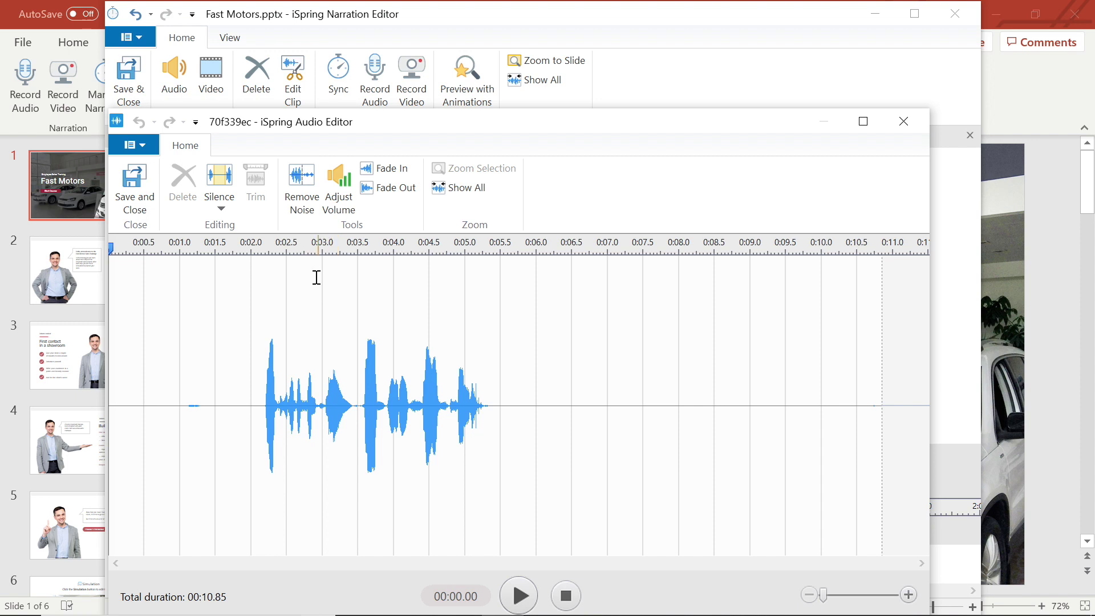
- Remove noise from clip 70f339ec and trim it to the speech from 00:02.03 to 00:05.37
click(307, 193)
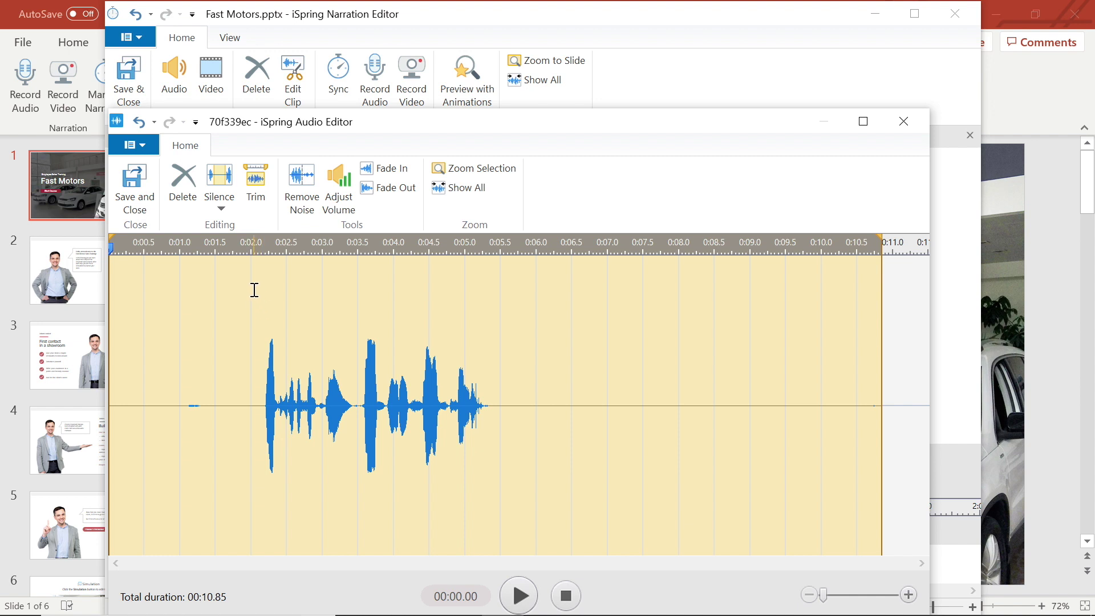
drag(255, 289, 493, 455)
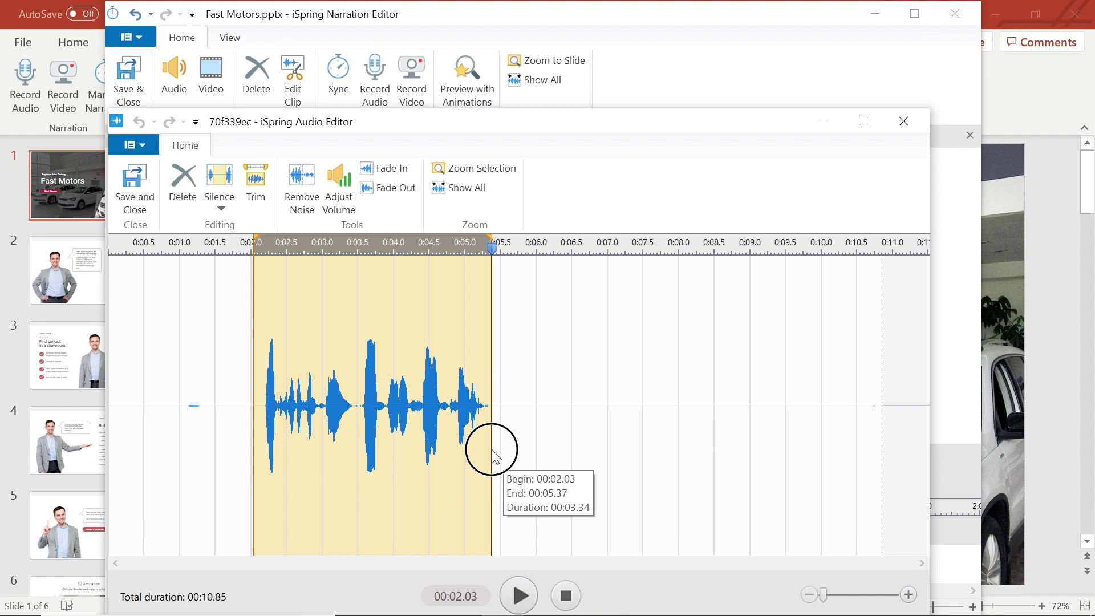
click(260, 191)
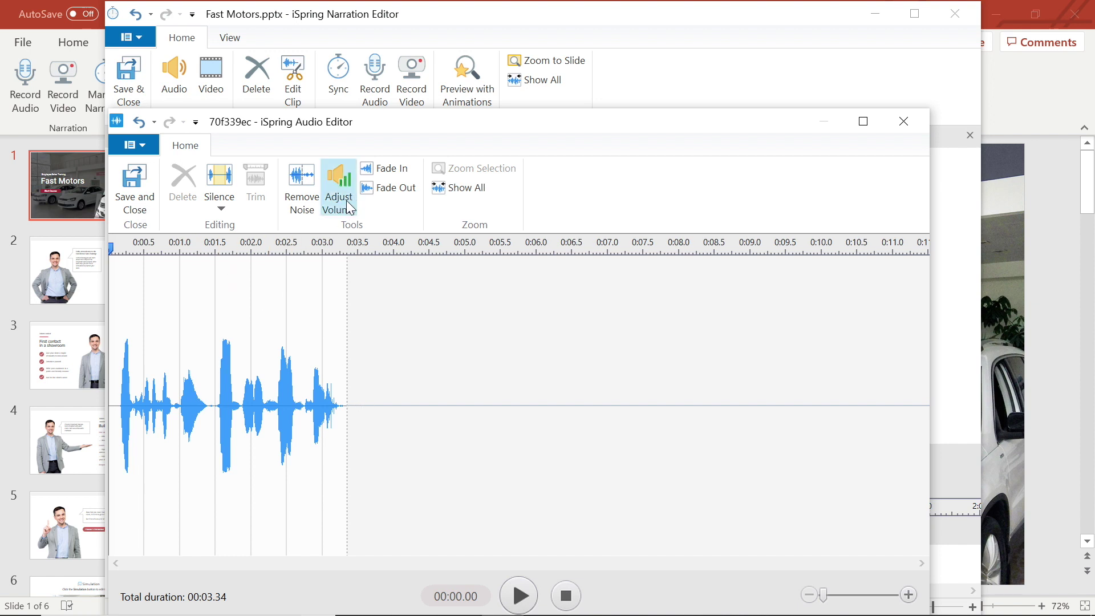
- Raise the whole clip's volume by 34% after previewing, then select 0:00.36–0:00.91
click(340, 182)
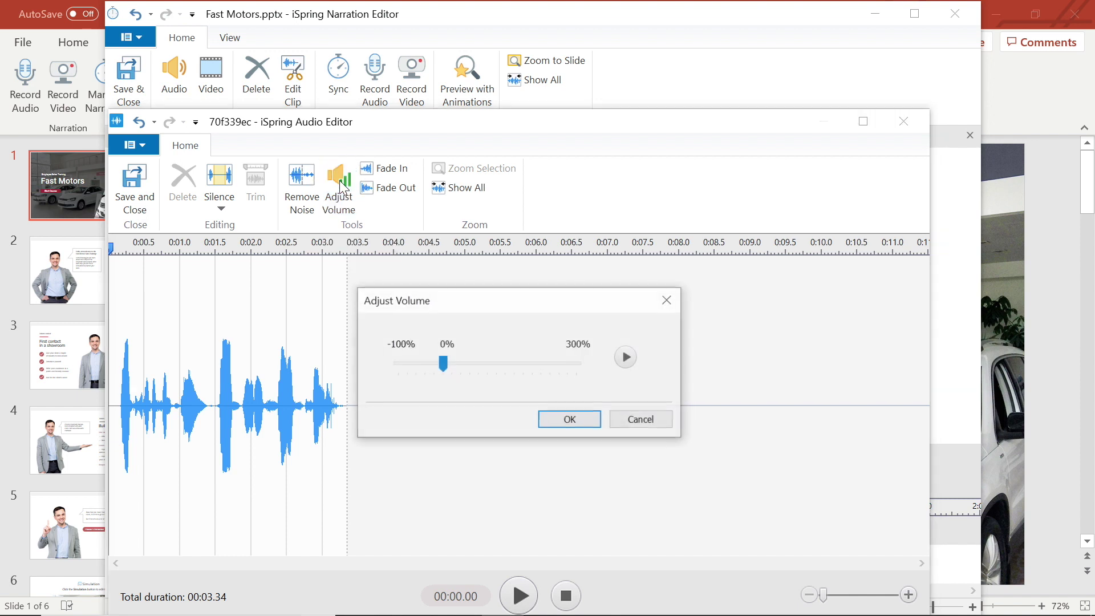
drag(432, 367, 457, 362)
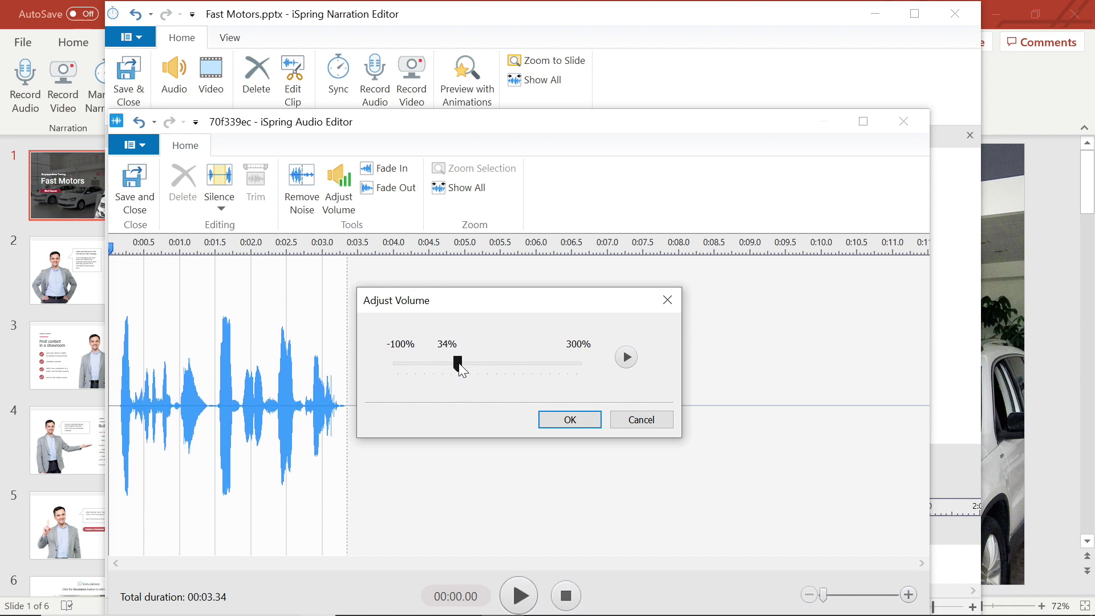
click(626, 362)
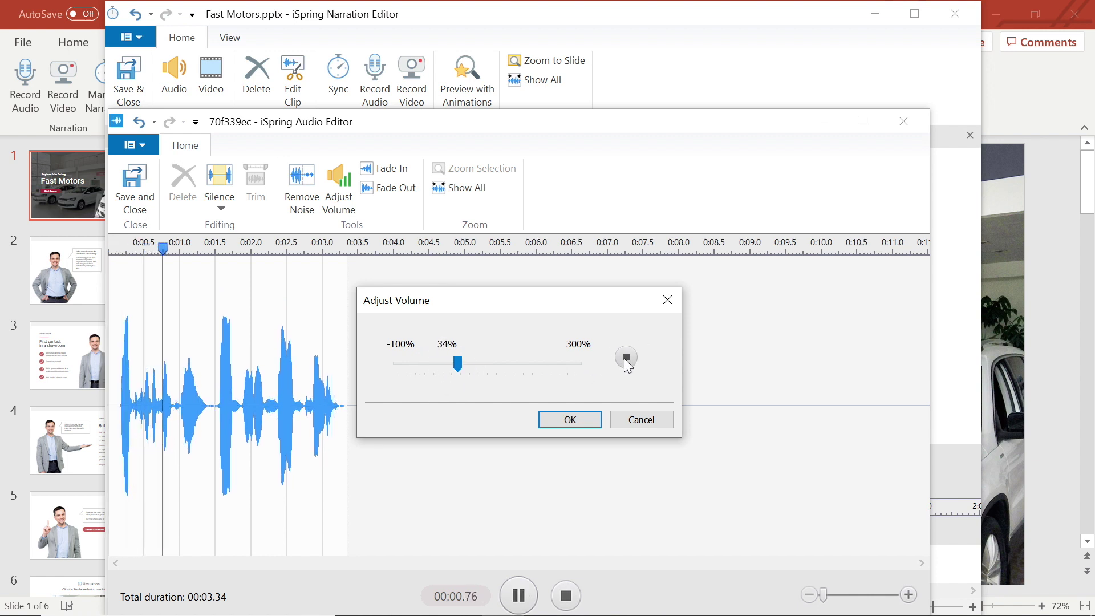
click(626, 363)
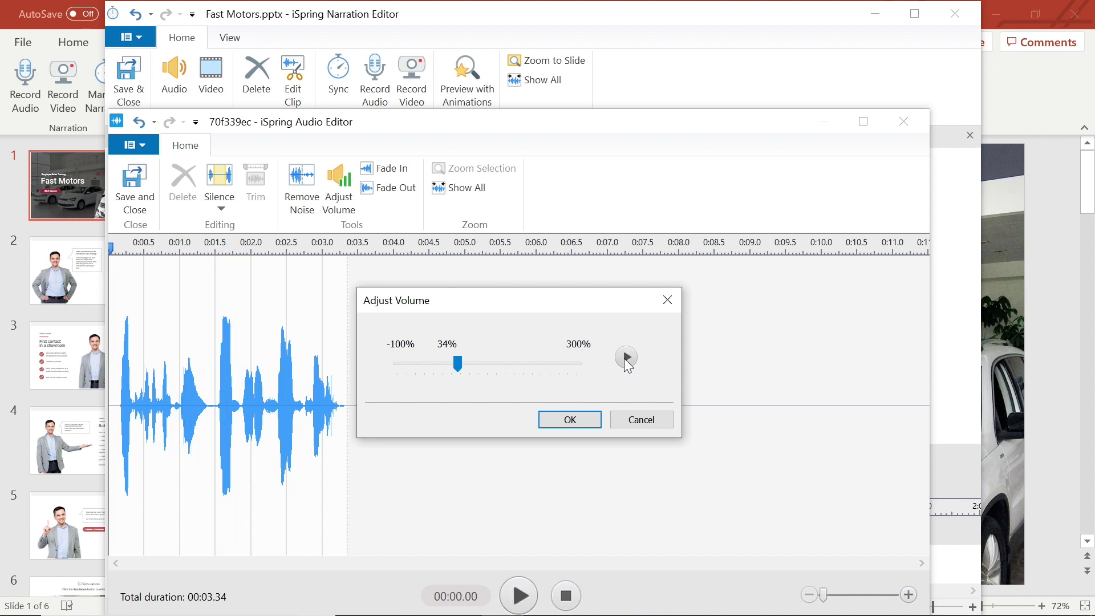
click(569, 419)
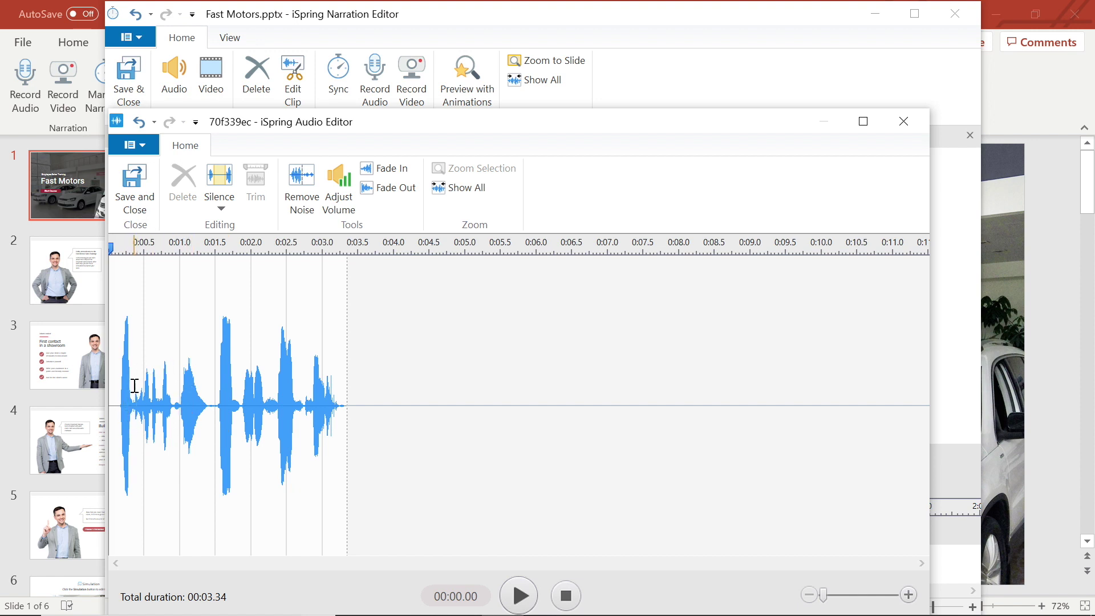
drag(135, 399, 174, 434)
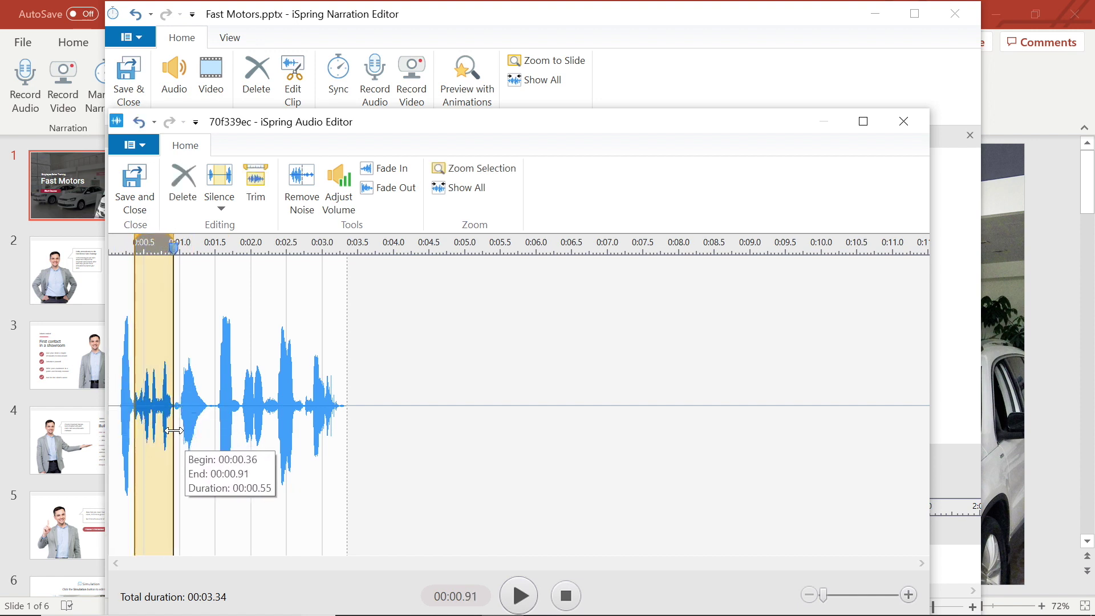
- Boost the selected stretch's volume by 29% and save the clip edits
click(335, 188)
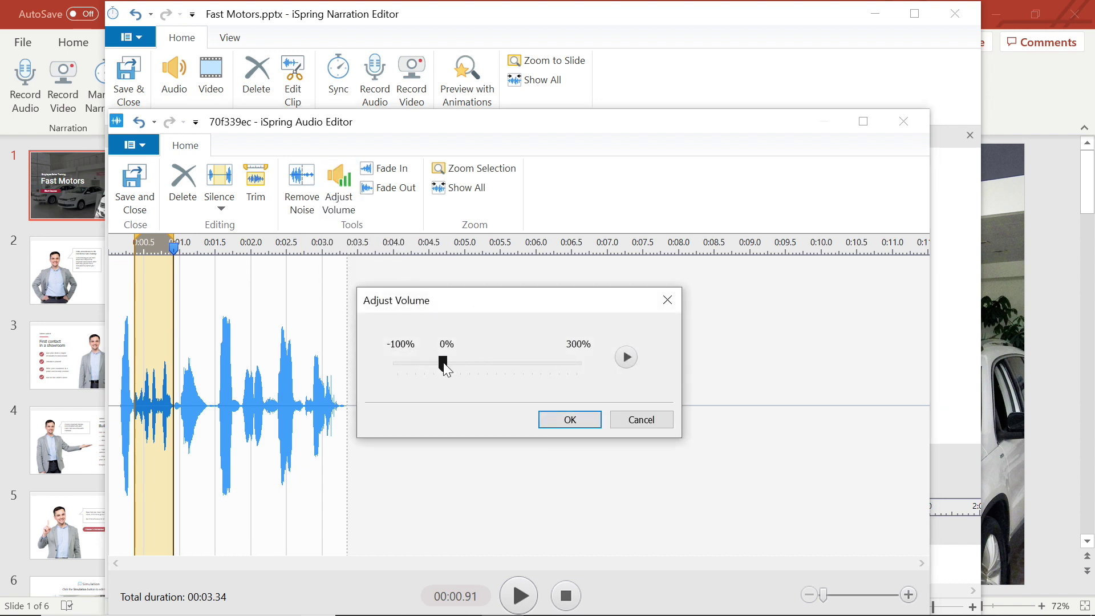
drag(446, 369, 454, 360)
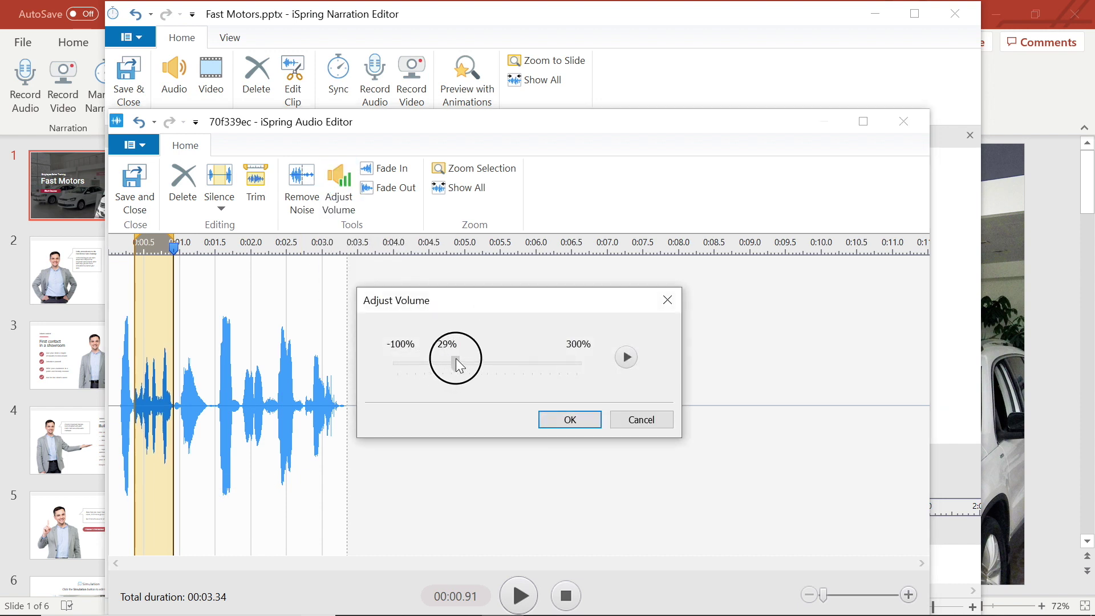
click(625, 357)
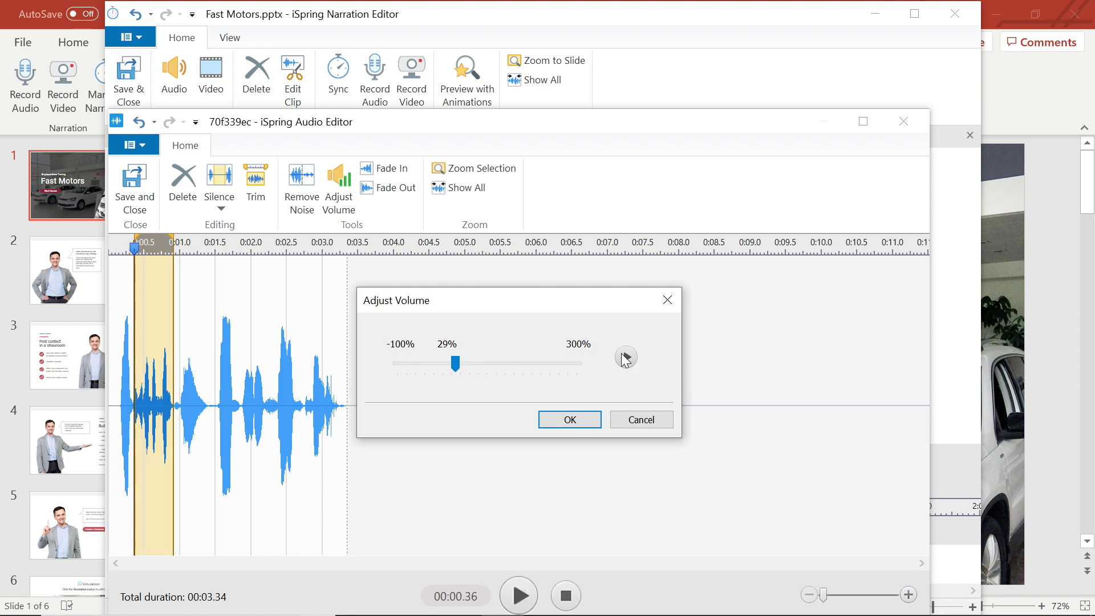
click(565, 420)
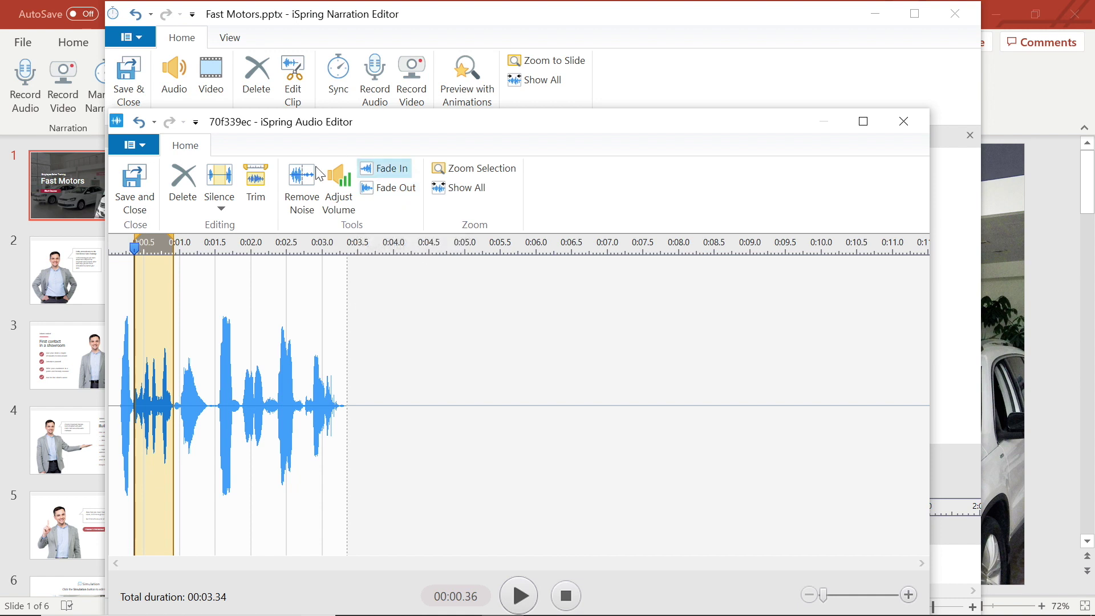
click(139, 191)
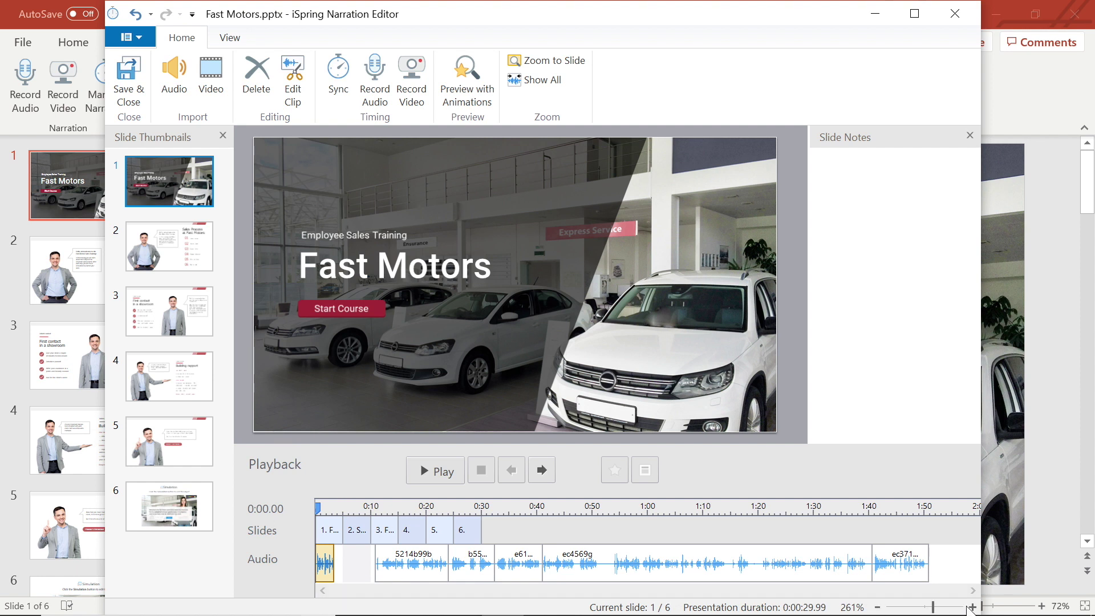
- Move the edited clip to start at about 0:00.49 on the timeline
click(972, 608)
click(971, 607)
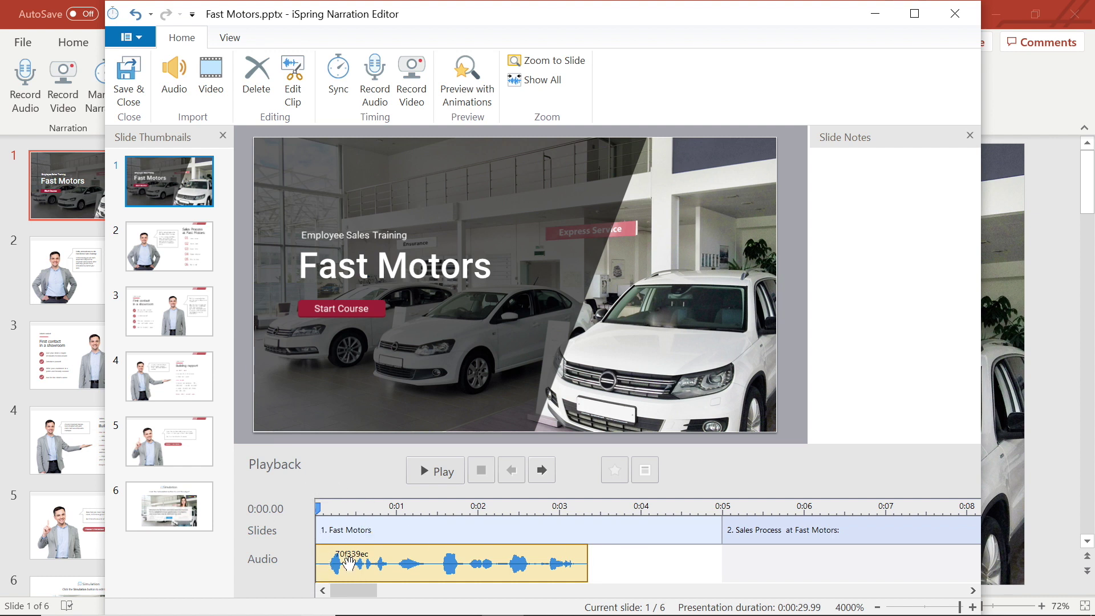
drag(349, 563, 384, 564)
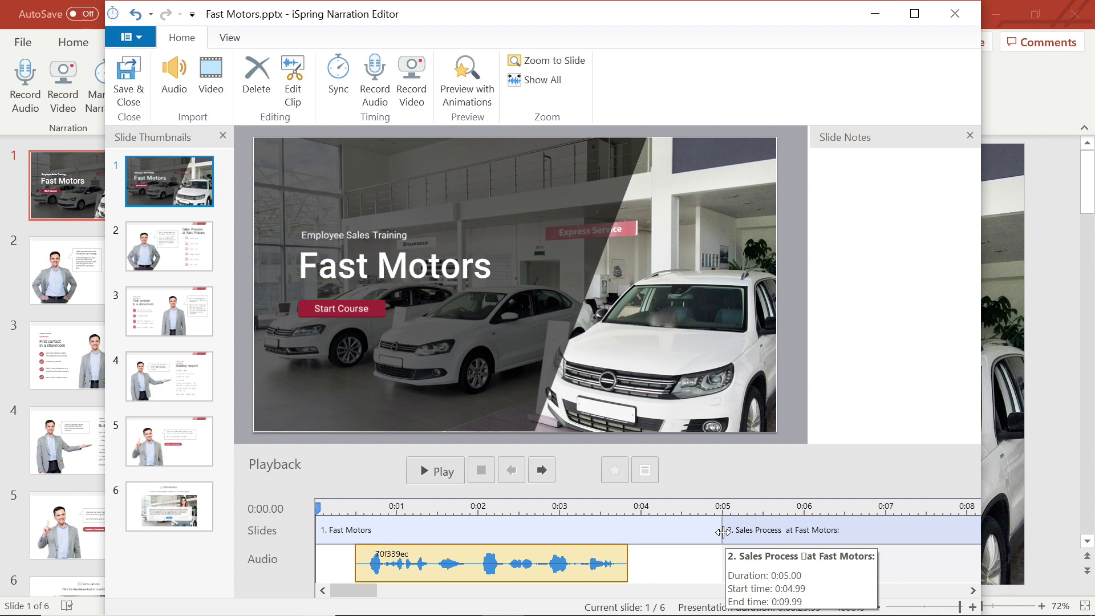
- Shorten slide 1 to about 4.2 seconds, check playback, and save the narration
drag(722, 532, 658, 538)
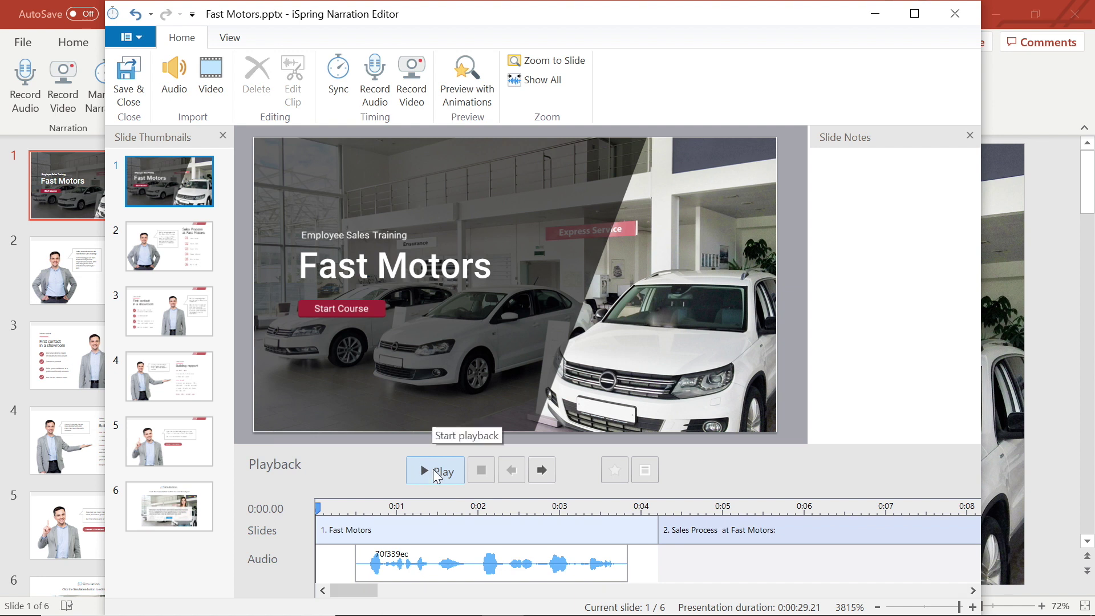
click(433, 469)
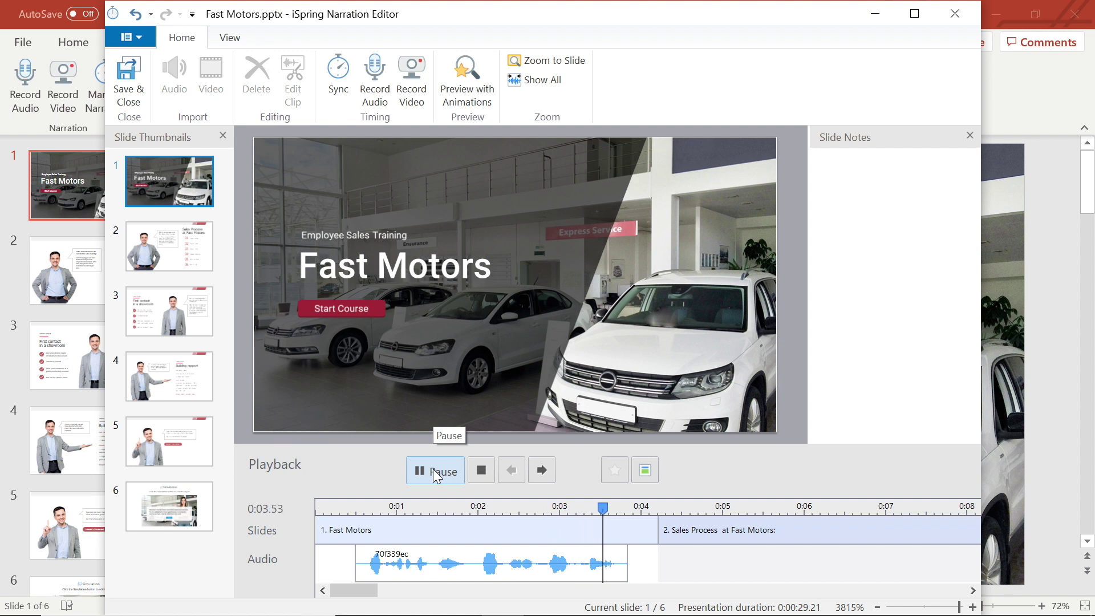
click(433, 469)
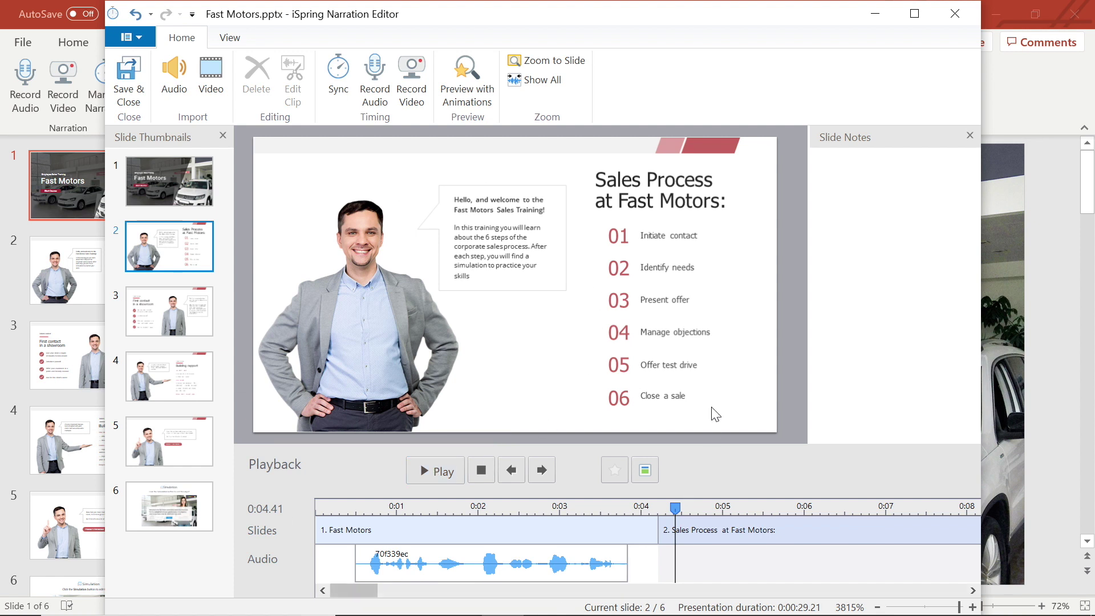
click(128, 86)
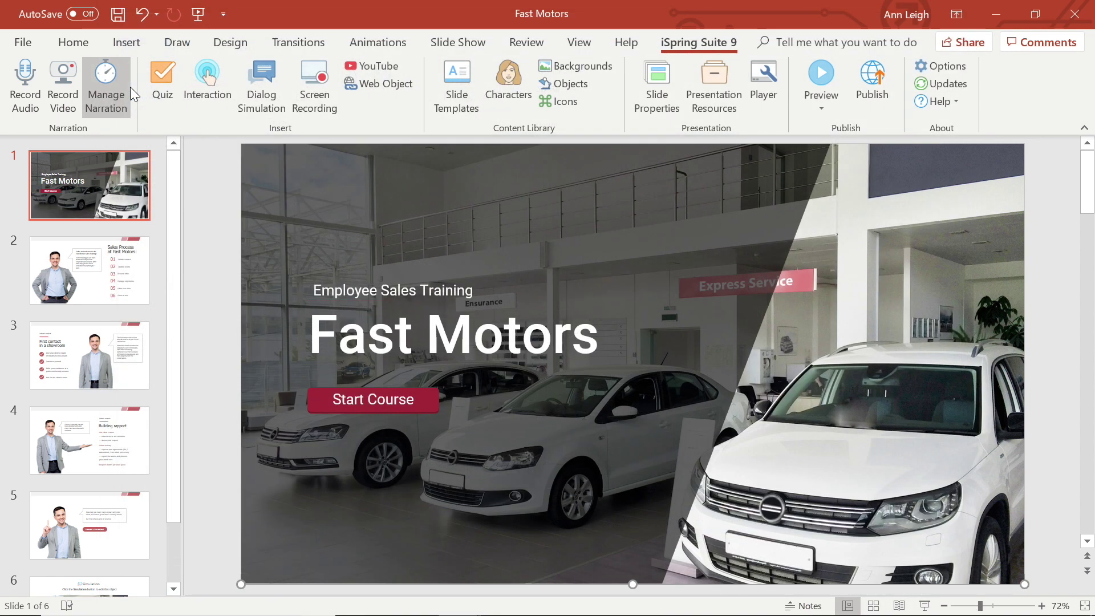